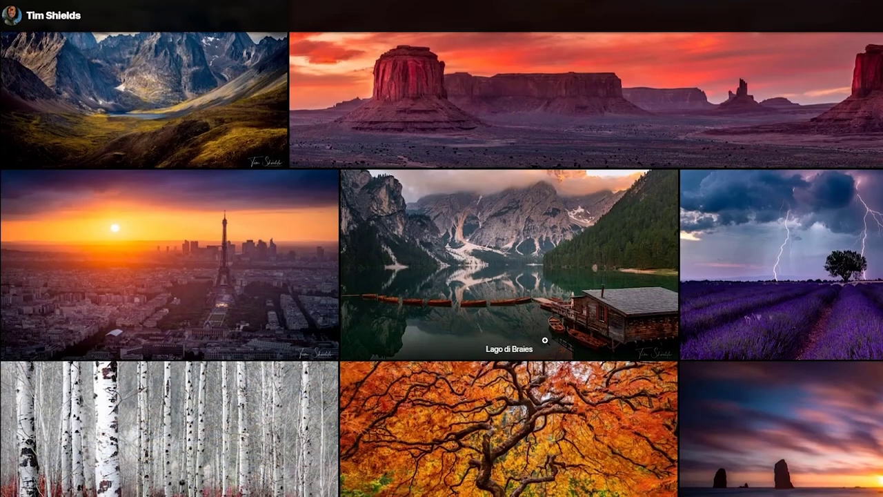
scroll(545, 340, "down", 3)
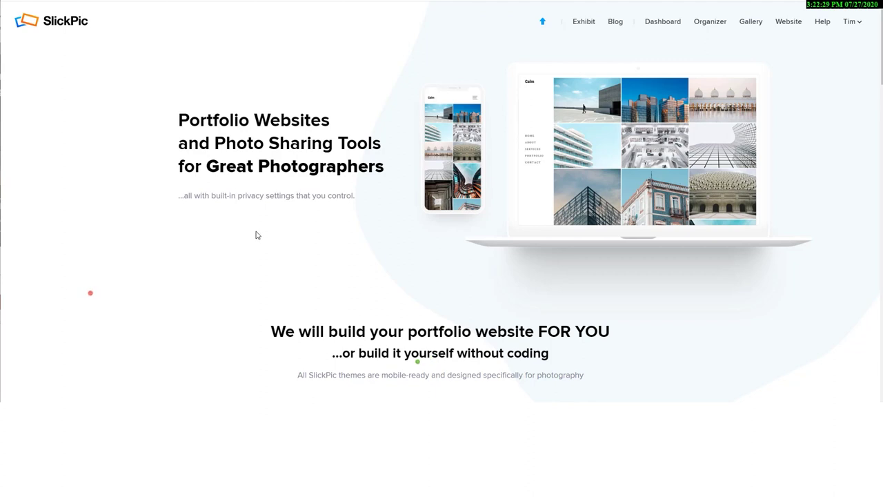
Scroll the SlickPic home page down to the portfolio website templates.
scroll(102, 212, "down", 3)
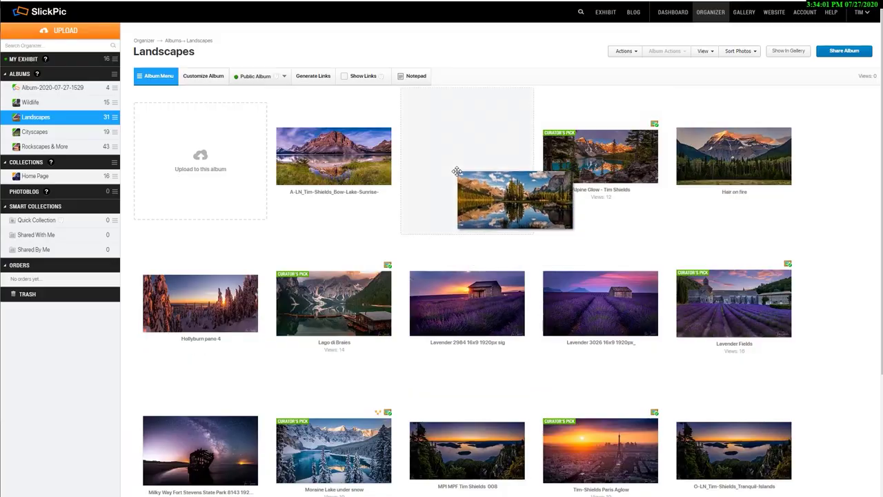
Move Spirit Island into the third slot and Hair on fire into the second row.
left_click_drag(466, 303, 457, 172)
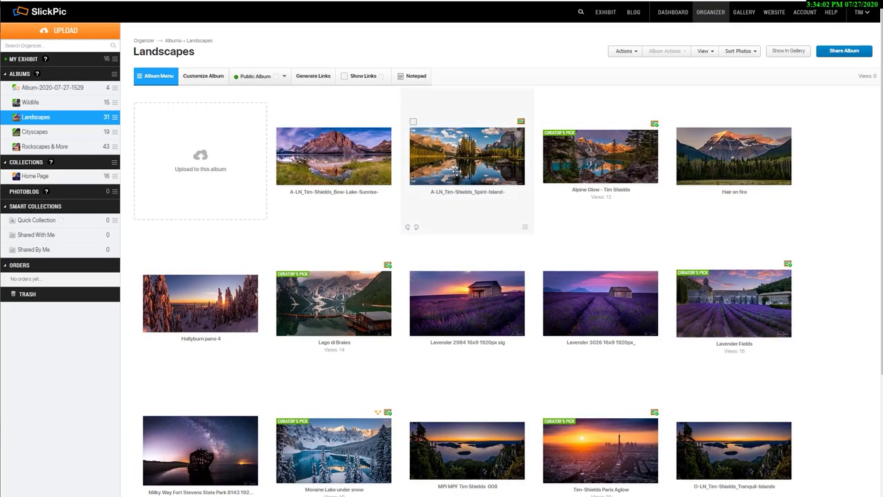
left_click_drag(733, 156, 211, 298)
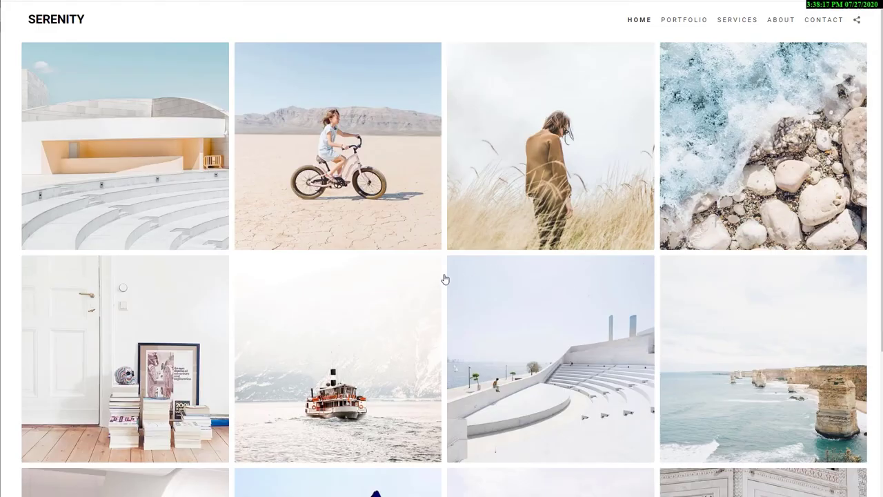
scroll(444, 279, "down", 1)
scroll(444, 279, "down", 3)
scroll(444, 279, "down", 3)
scroll(444, 279, "down", 2)
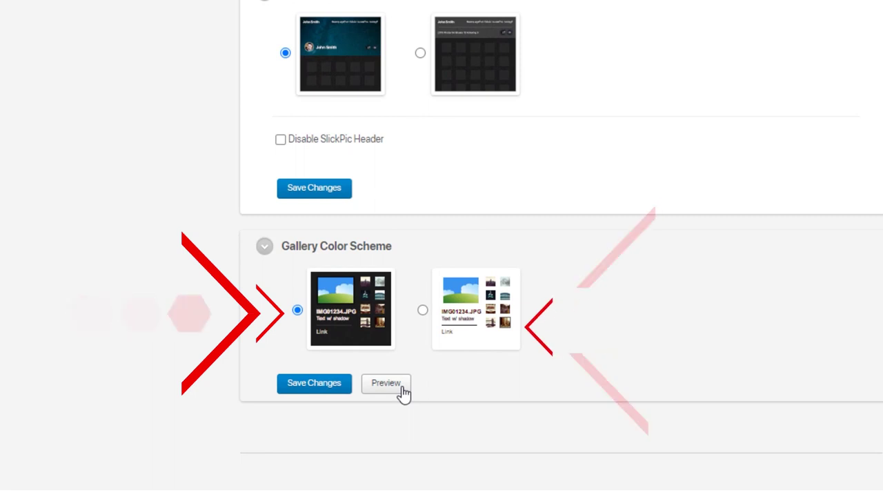
Preview the dark gallery colour scheme, browse the galleries, and open the Ephemeral website theme.
left_click(386, 383)
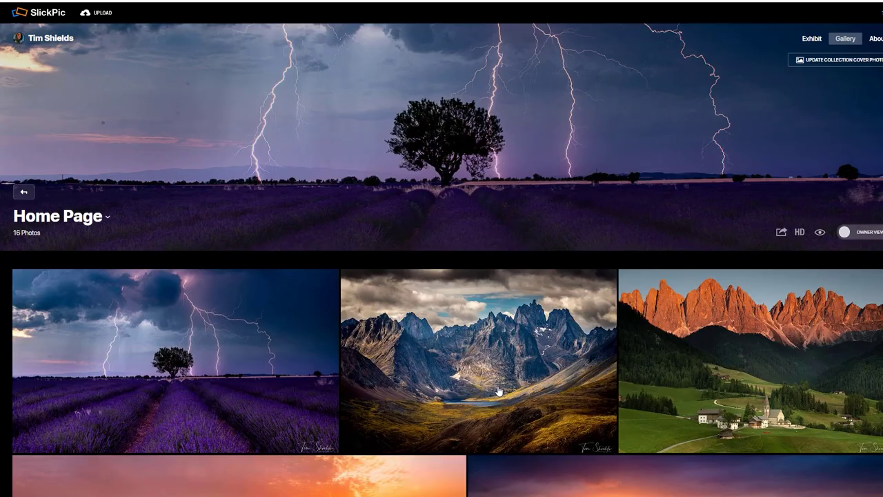
scroll(442, 407, "down", 3)
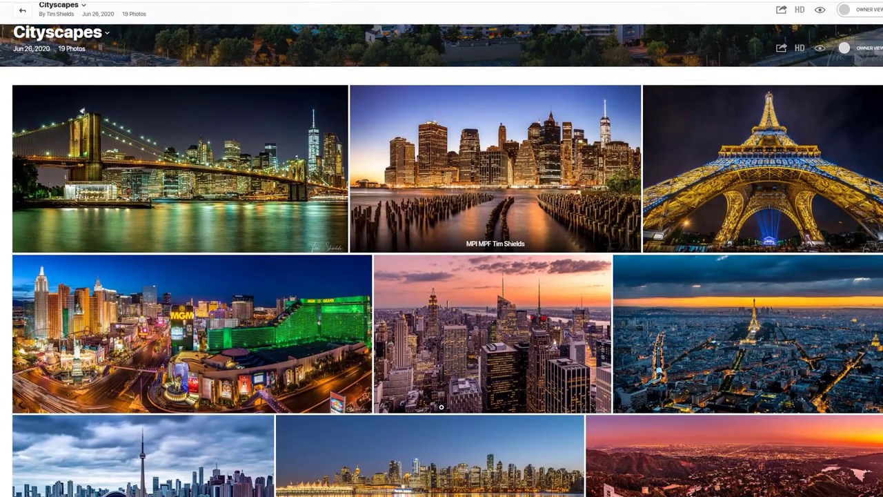
scroll(442, 407, "down", 2)
scroll(442, 407, "down", 2)
scroll(441, 408, "down", 3)
scroll(560, 479, "down", 3)
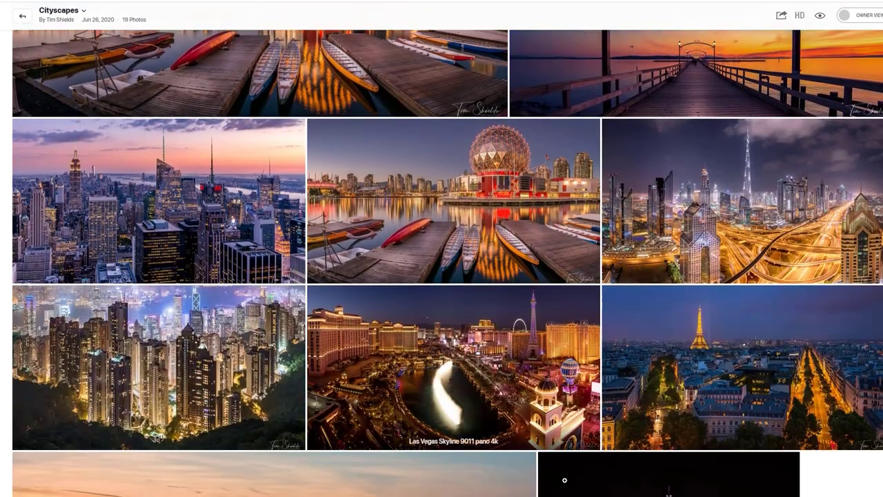
scroll(586, 489, "down", 1)
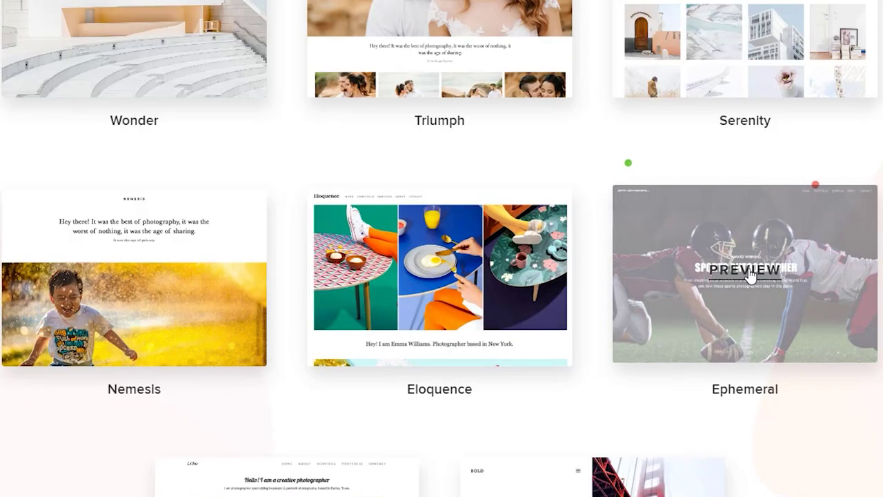
left_click(618, 282)
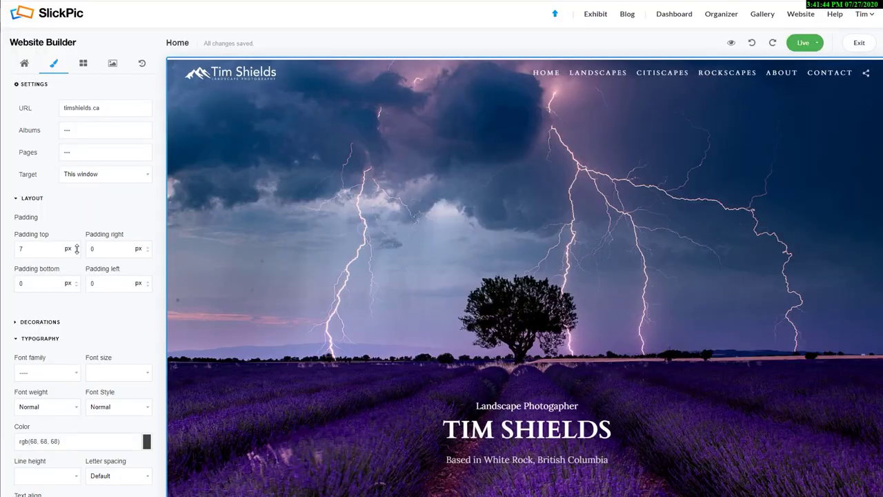
Zero the hero header's top and bottom padding, keeping Normal font style, and show the Blocks library.
mouse_move(76, 249)
left_mouse_down()
mouse_move(69, 173)
mouse_move(89, 86)
mouse_move(87, 16)
mouse_move(100, 263)
left_mouse_up()
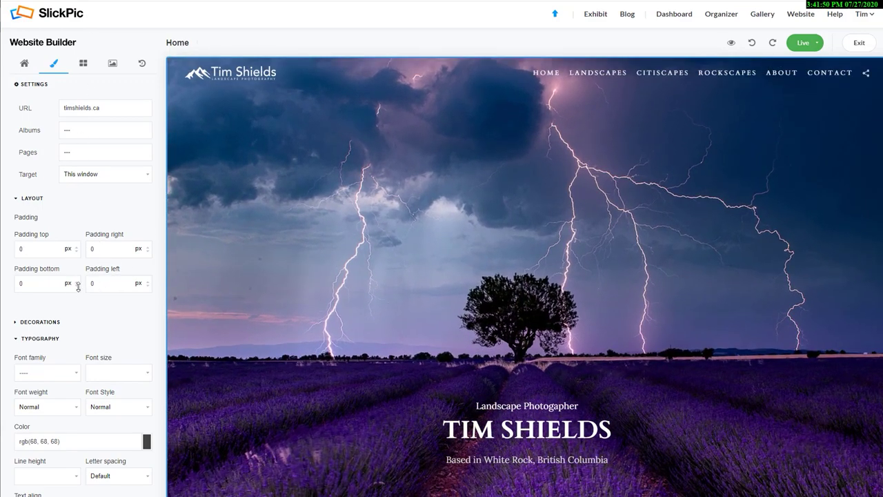
mouse_move(78, 290)
left_mouse_down()
mouse_move(76, 230)
mouse_move(103, 29)
mouse_move(126, 288)
mouse_move(149, 266)
mouse_move(152, 326)
left_mouse_up()
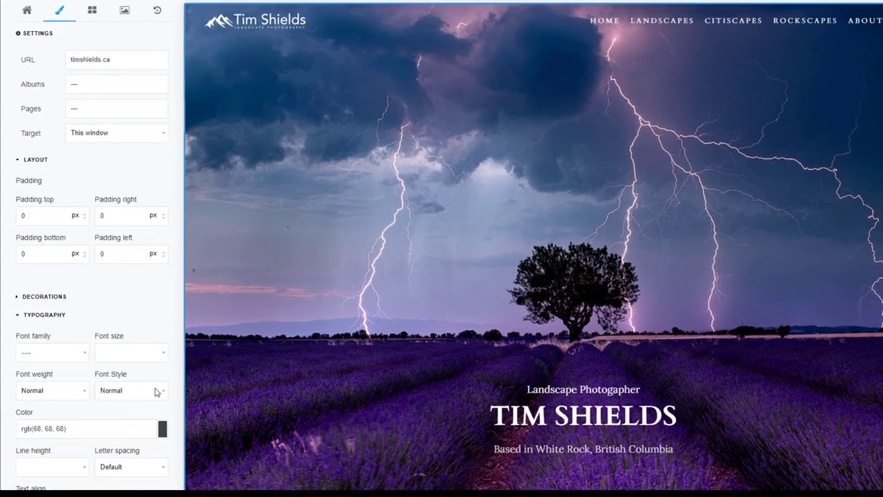
left_click(146, 407)
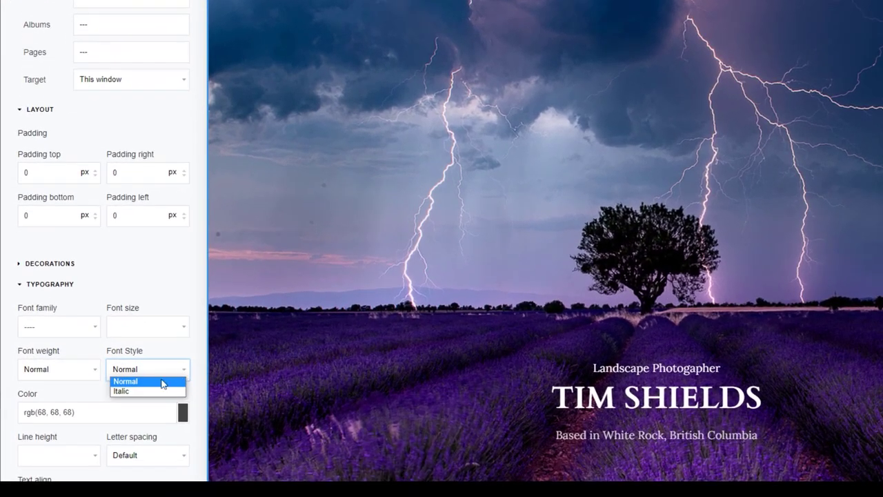
left_click(135, 414)
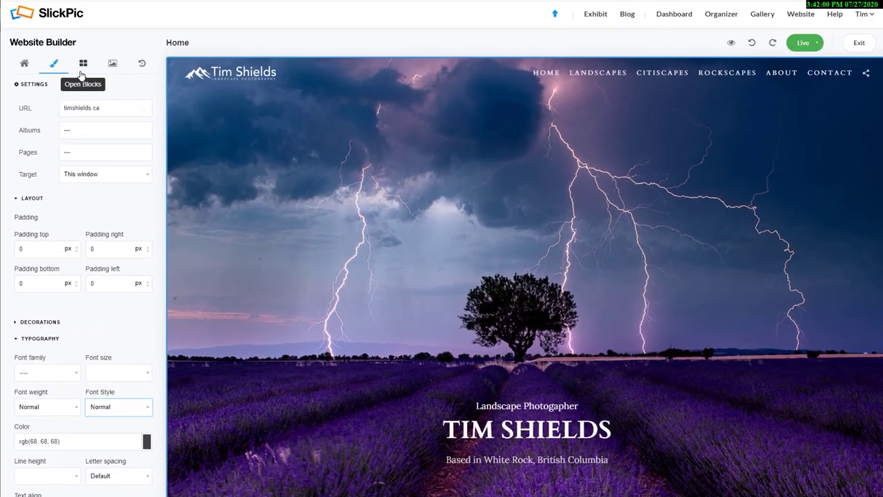
left_click(82, 69)
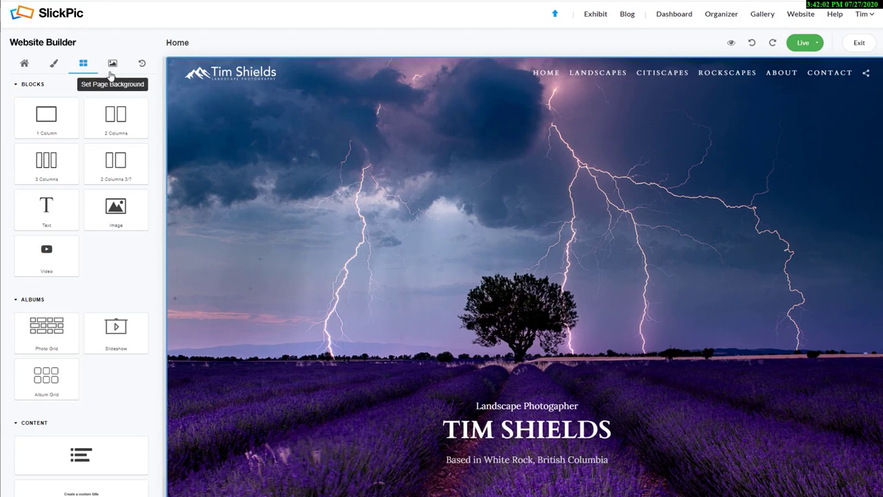
Delete the empty placeholder text box from the header, restoring the navigation menu after an accidental delete.
left_click(845, 73)
left_click(864, 64)
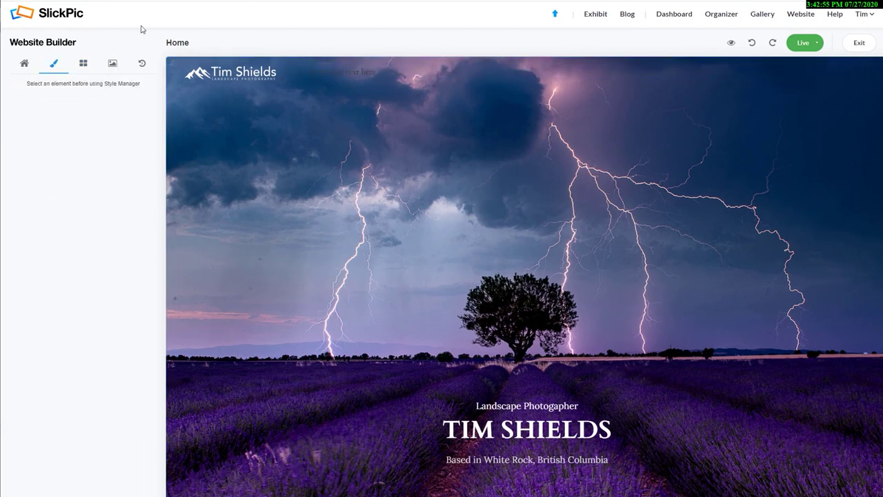
key("ctrl+z")
left_click(321, 79)
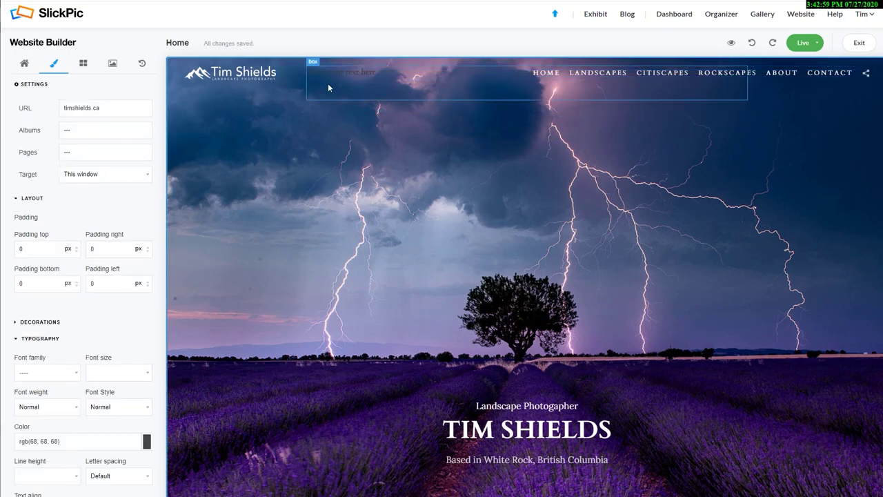
left_click(328, 83)
left_click(742, 105)
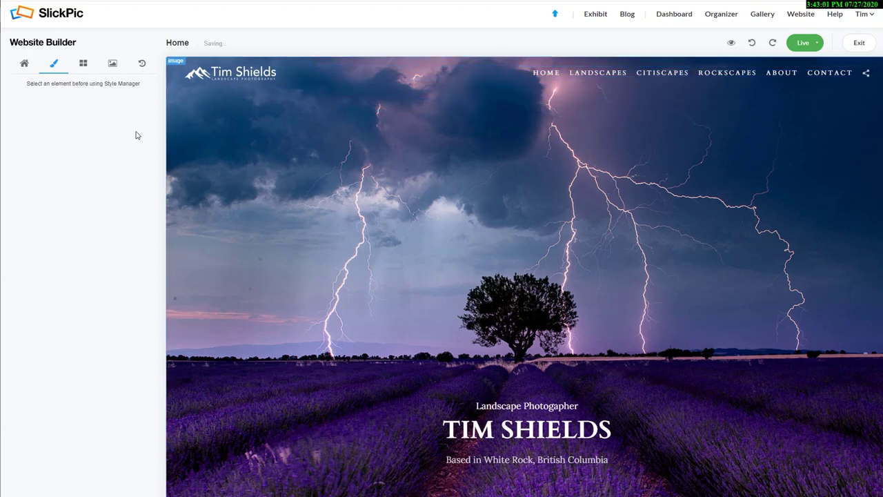
left_click(83, 63)
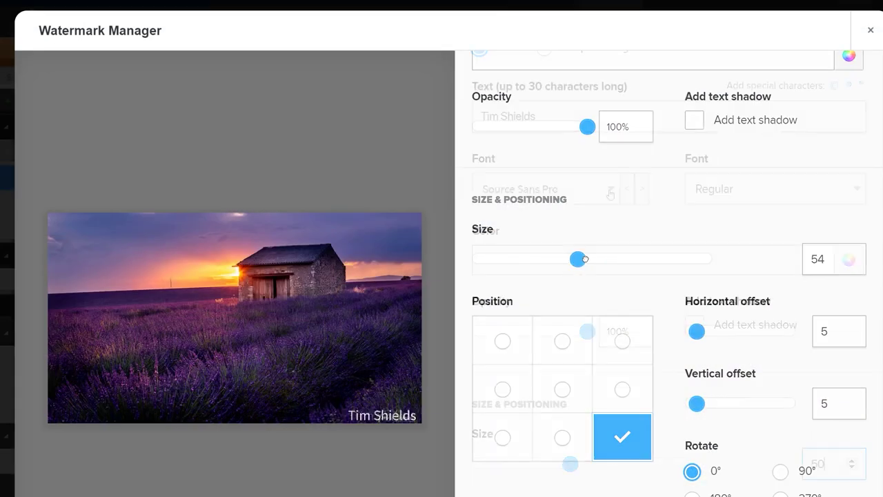
Mark the Lavender Fields, Milky Way, Alpine Glow and bottom-middle photos, then choose Set Watermark.
left_click(610, 190)
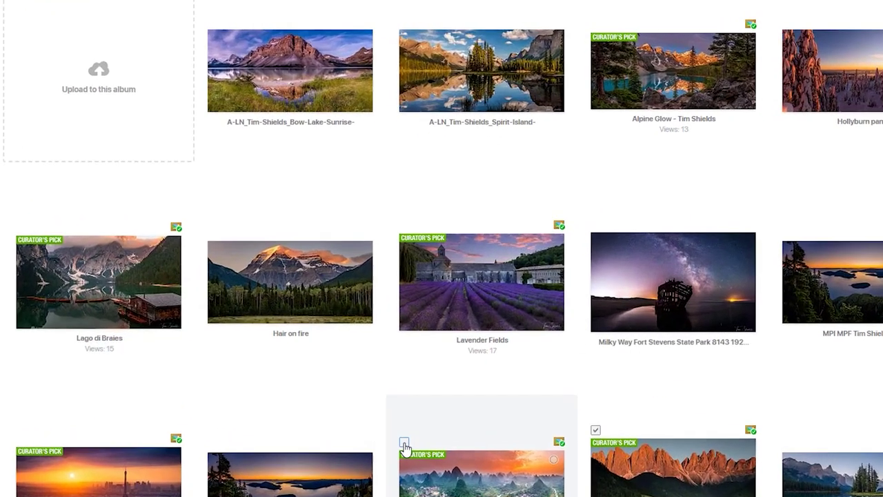
left_click(404, 445)
left_click(402, 222)
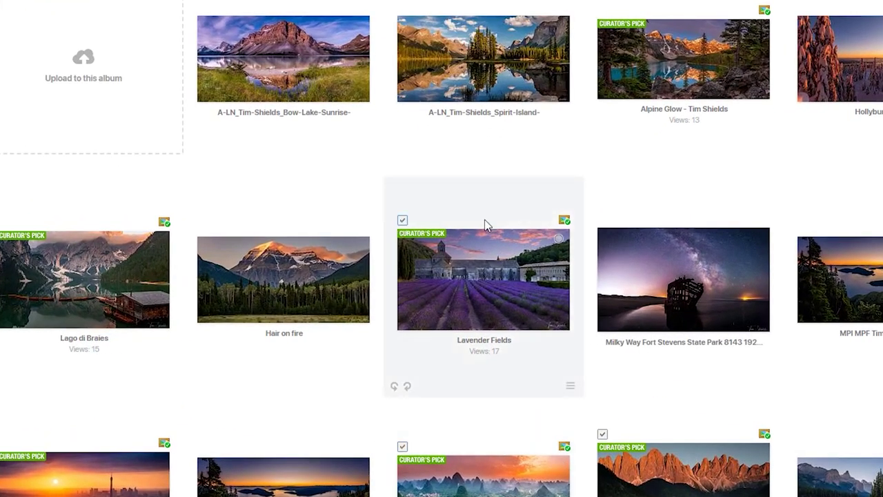
left_click(600, 221)
left_click(600, 11)
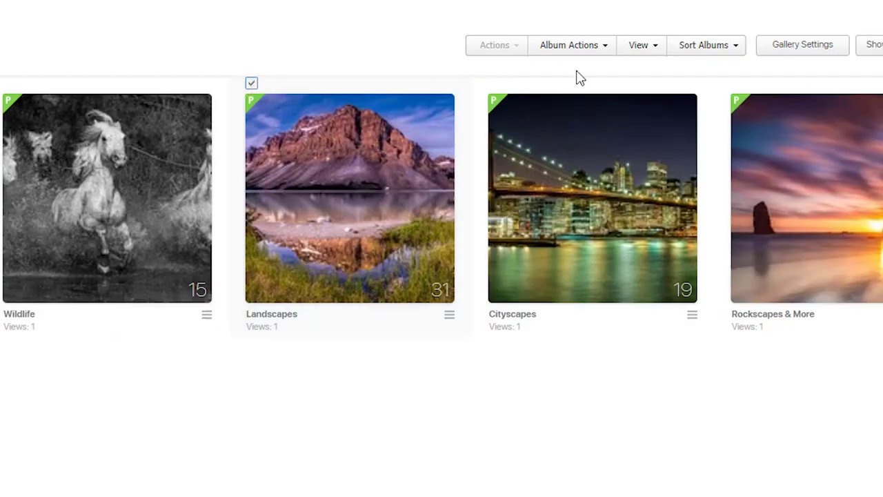
left_click(605, 47)
left_click(652, 125)
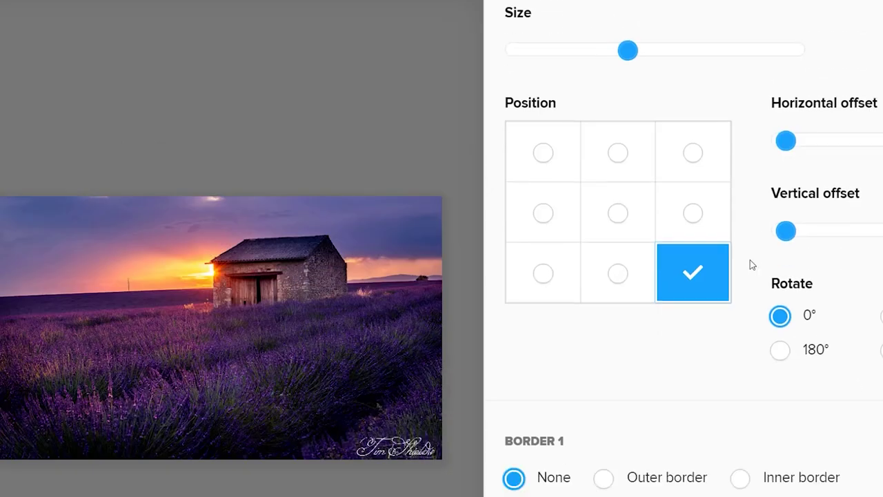
Switch the watermark to the uploaded signature logo image and shrink it to size 60.
scroll(752, 265, "up", 3)
scroll(752, 265, "up", 3)
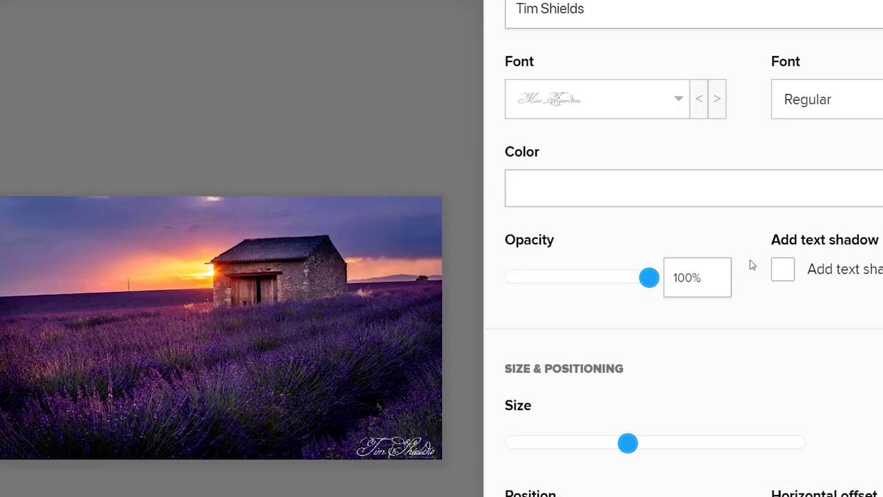
scroll(752, 265, "up", 3)
scroll(752, 265, "up", 3)
left_click(598, 336)
left_click(619, 391)
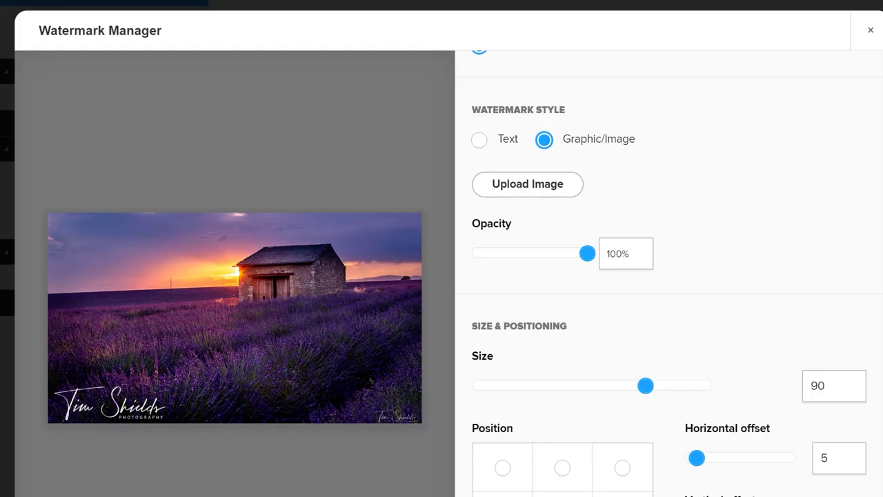
left_click_drag(645, 386, 584, 388)
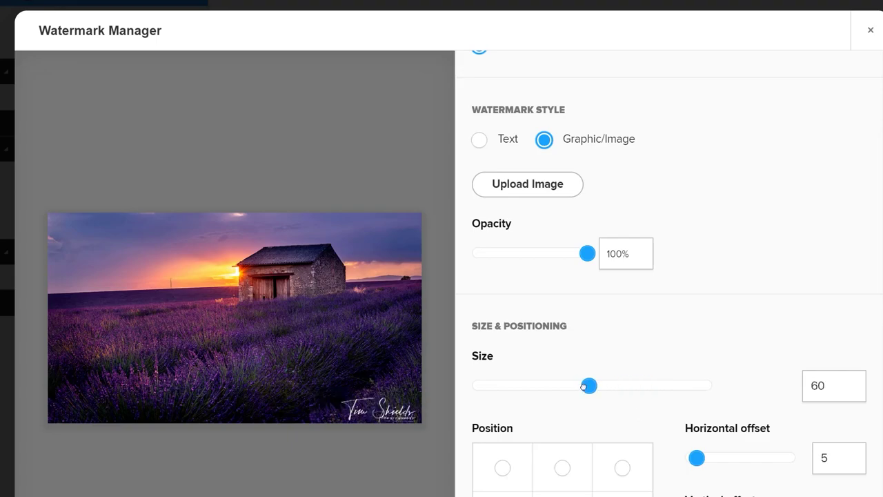